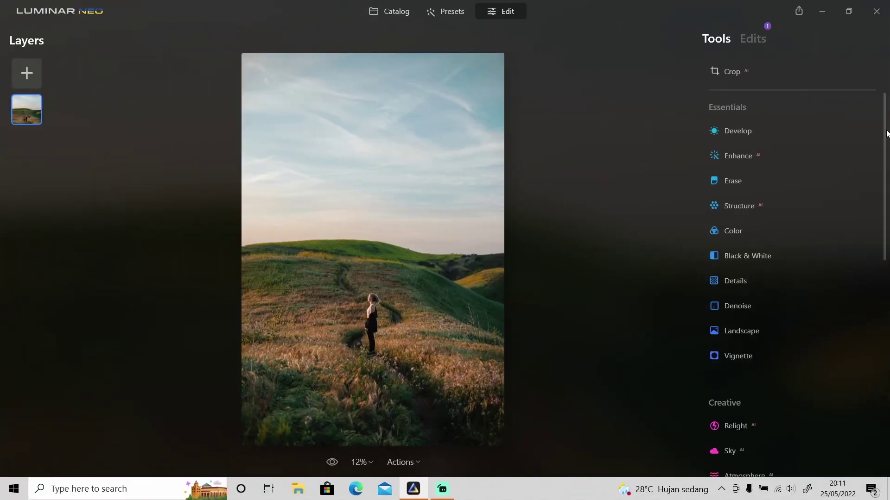
Open the Sky tool under Creative and show the Sky Selection category list.
{"action": "left_click_drag", "start_coordinate": [885, 140], "coordinate": [882, 211]}
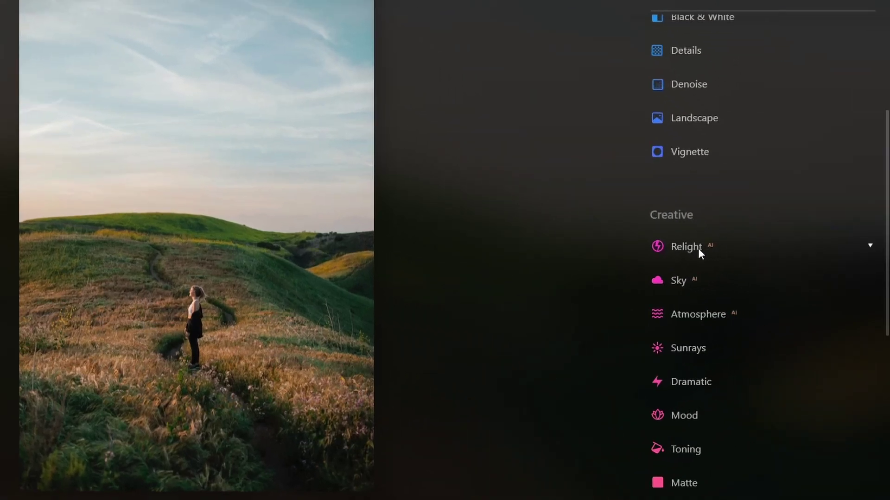
{"action": "left_click", "coordinate": [699, 282]}
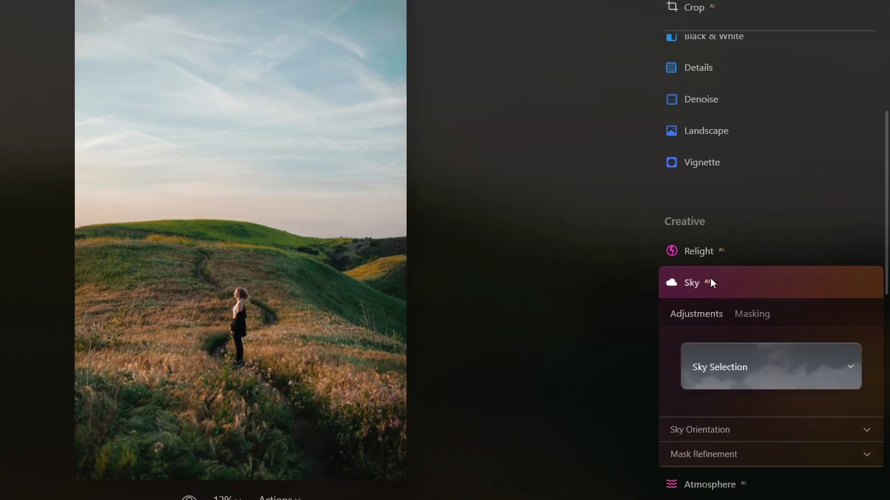
{"action": "left_click_drag", "start_coordinate": [884, 225], "coordinate": [877, 250]}
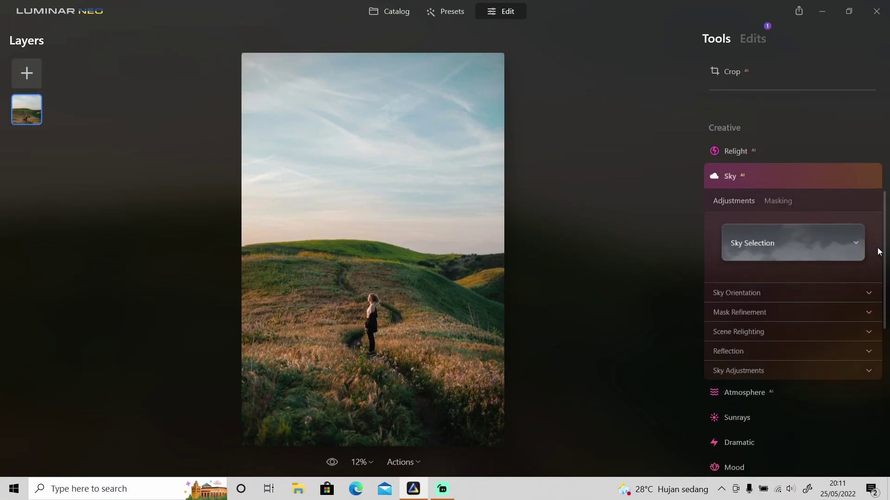
{"action": "left_click", "coordinate": [790, 248]}
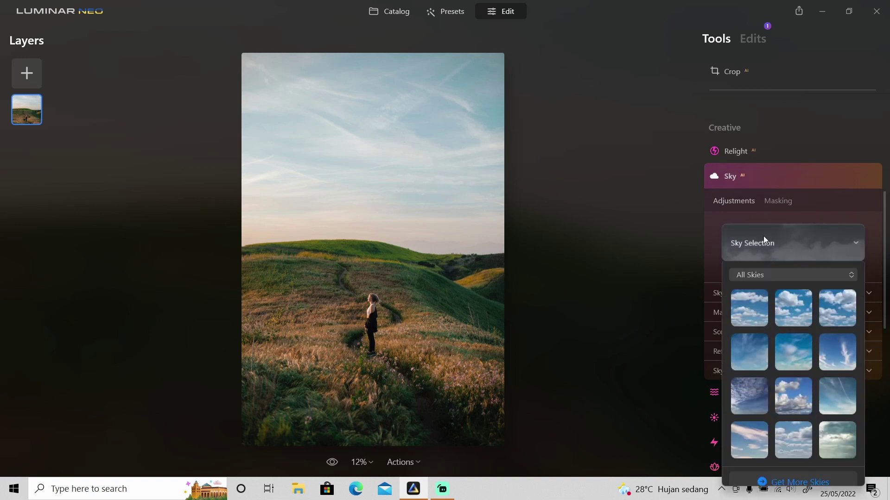
{"action": "left_click", "coordinate": [785, 276]}
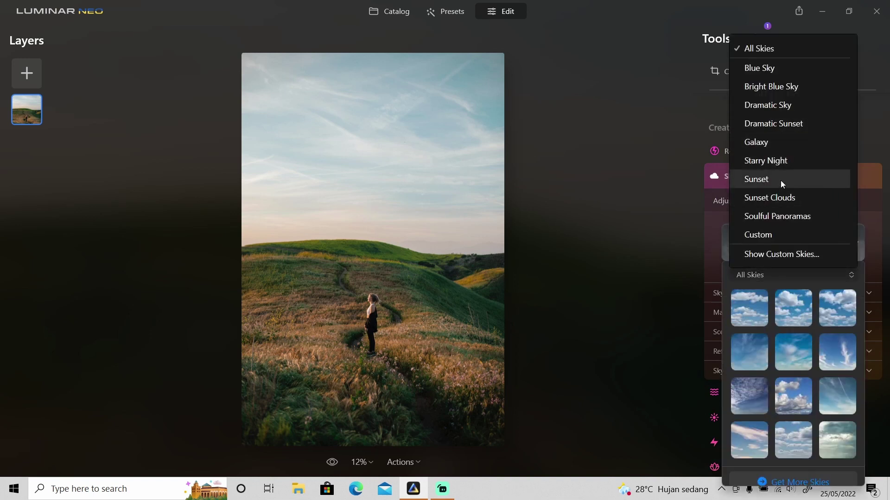
Compare the three Sunset Clouds skies and apply Sunset Clouds 2 to the hillside photo.
{"action": "left_click", "coordinate": [780, 198]}
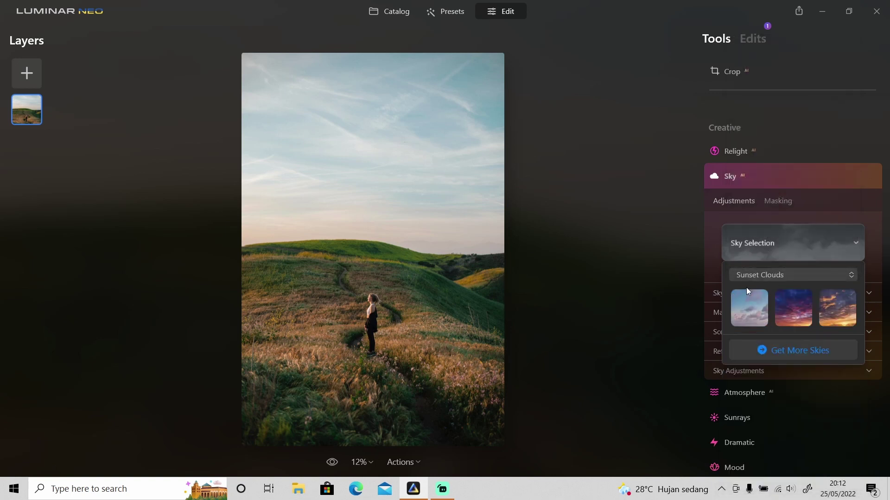
{"action": "left_click", "coordinate": [747, 308]}
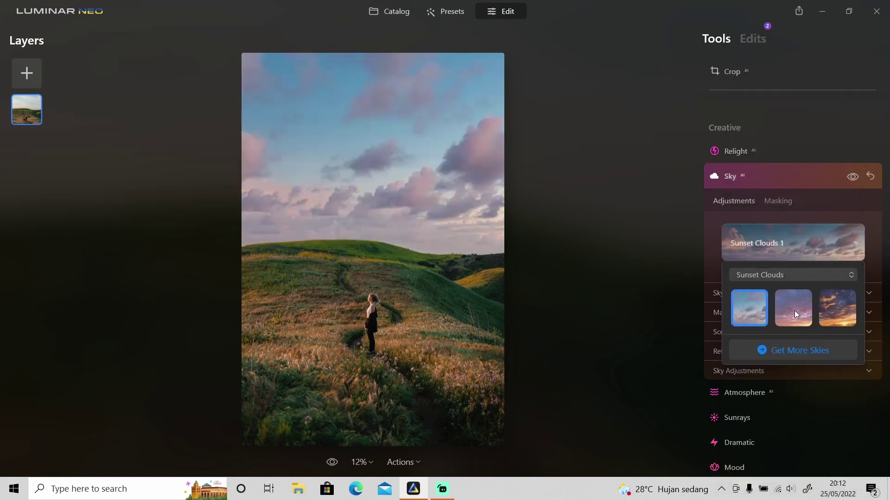
{"action": "left_click", "coordinate": [794, 314]}
{"action": "left_click", "coordinate": [843, 313]}
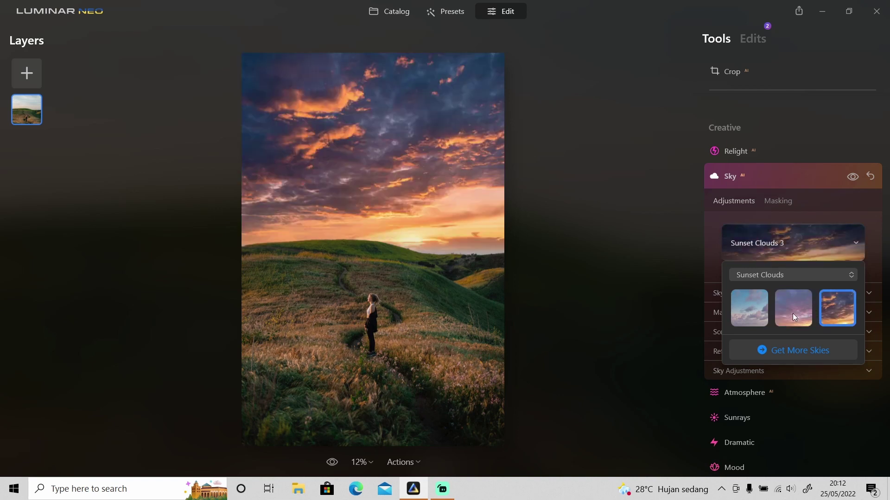
{"action": "left_click", "coordinate": [794, 314]}
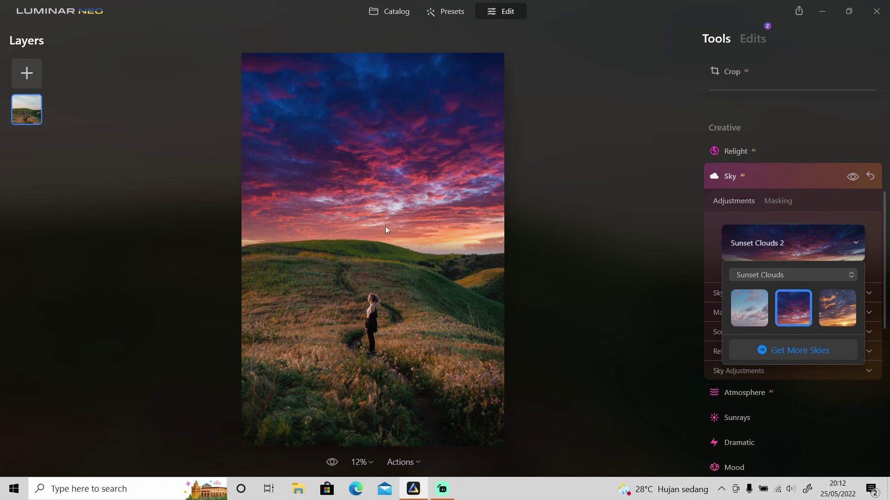
{"action": "left_click", "coordinate": [709, 267]}
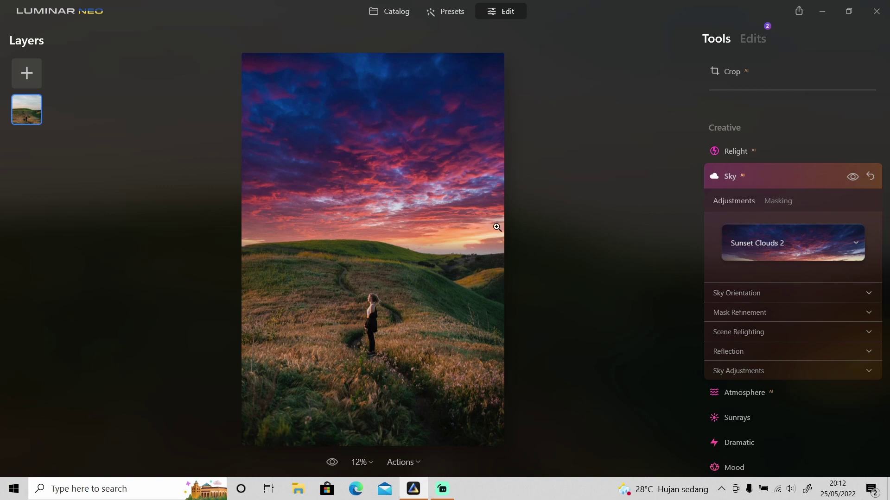
Flip the sunset sky and set Horizontal Position 15 and Vertical Position -3.
{"action": "left_click", "coordinate": [753, 294]}
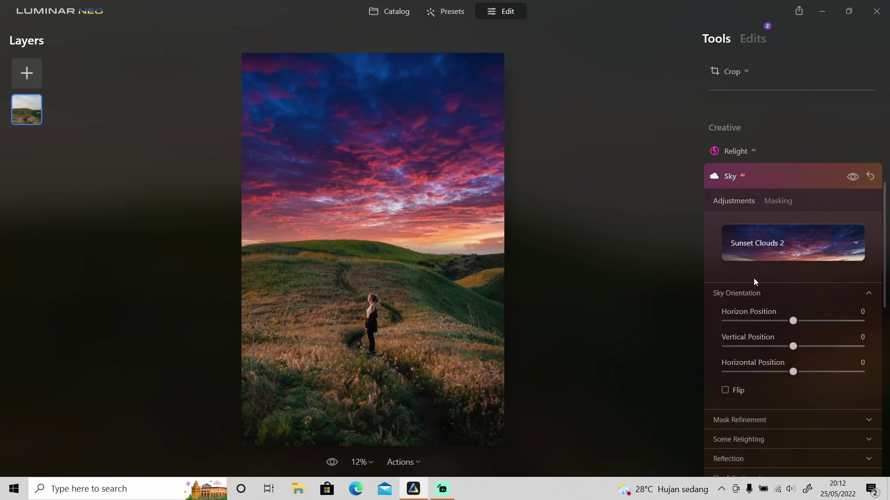
{"action": "left_click", "coordinate": [725, 391]}
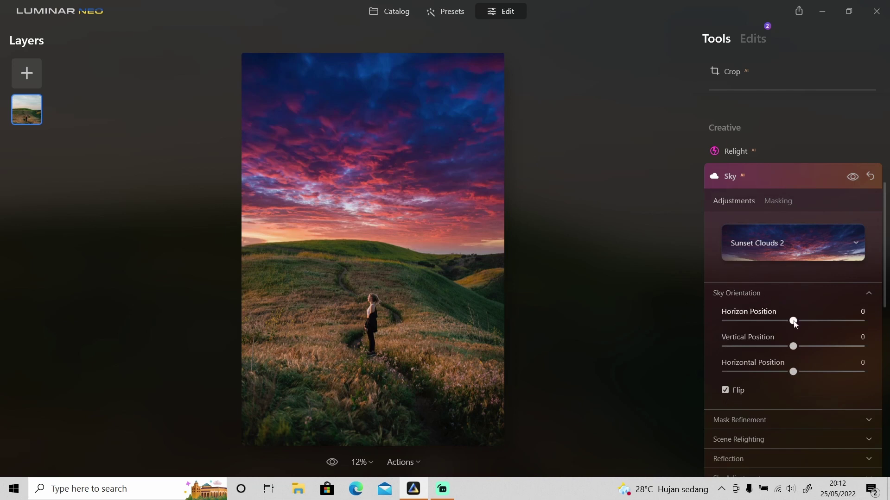
{"action": "left_click_drag", "start_coordinate": [793, 321], "coordinate": [790, 352]}
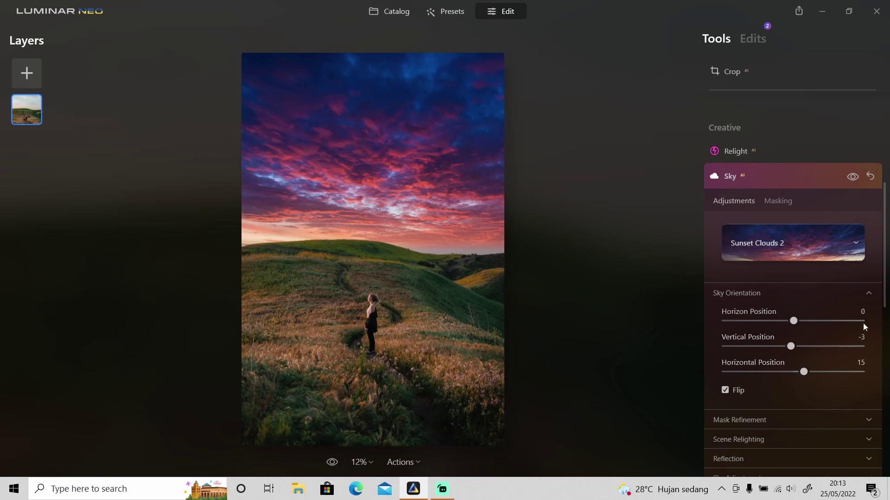
{"action": "left_click_drag", "start_coordinate": [887, 308], "coordinate": [887, 334]}
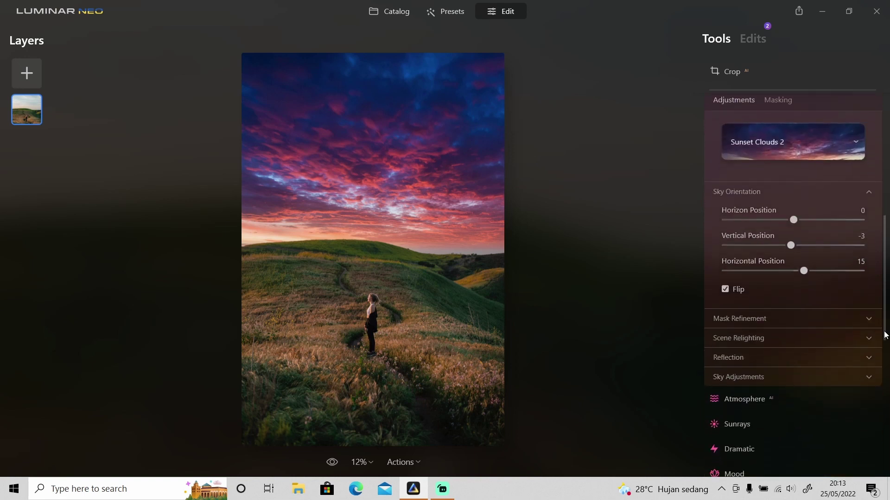
{"action": "left_click", "coordinate": [760, 343]}
Set Relight Strength 100, Relight Saturation 30 and Relight Human 38.
{"action": "scroll", "coordinate": [885, 305], "scroll_direction": "down", "scroll_amount": 1}
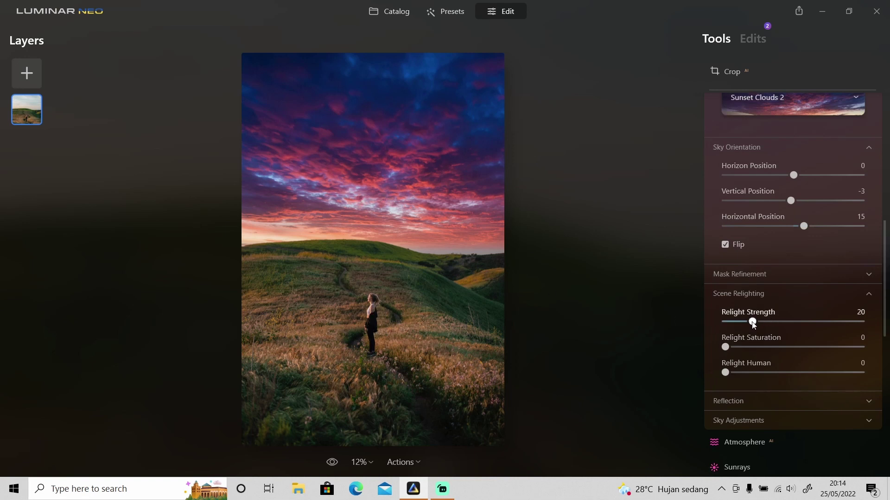
{"action": "left_click_drag", "start_coordinate": [753, 323], "coordinate": [848, 331]}
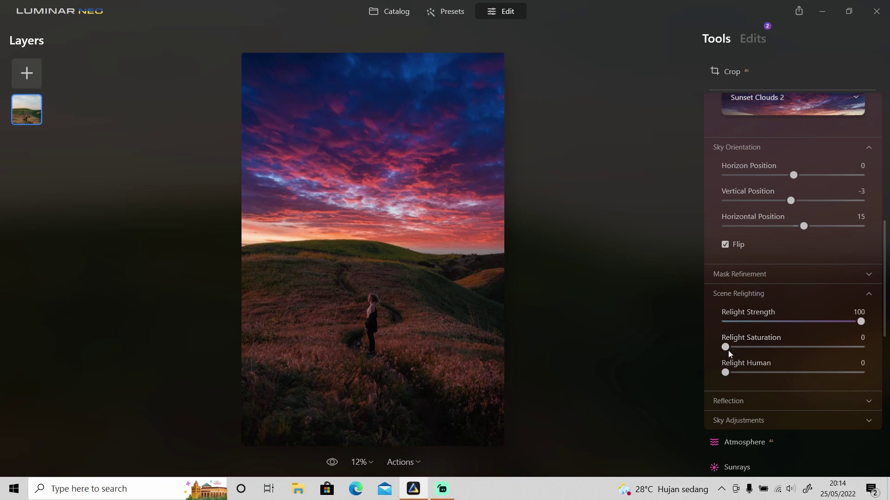
{"action": "left_click_drag", "start_coordinate": [750, 355], "coordinate": [767, 349]}
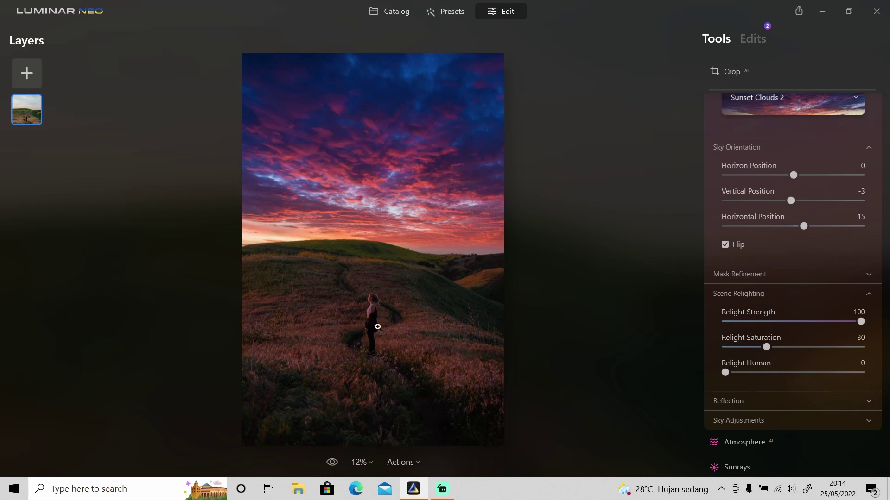
{"action": "left_click_drag", "start_coordinate": [726, 373], "coordinate": [780, 376]}
Set sky Warmth 30 and Brightness -17, and ease Relight Strength back to 79.
{"action": "left_click", "coordinate": [743, 419]}
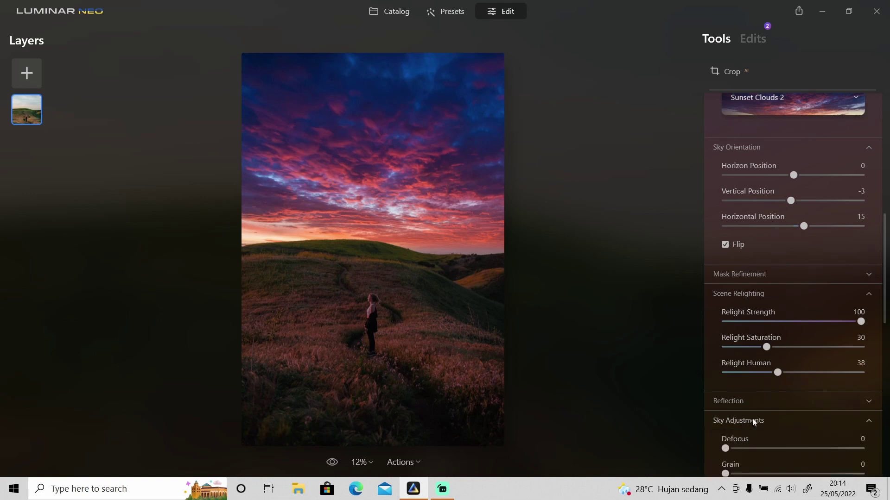
{"action": "scroll", "coordinate": [878, 301], "scroll_direction": "down", "scroll_amount": 3}
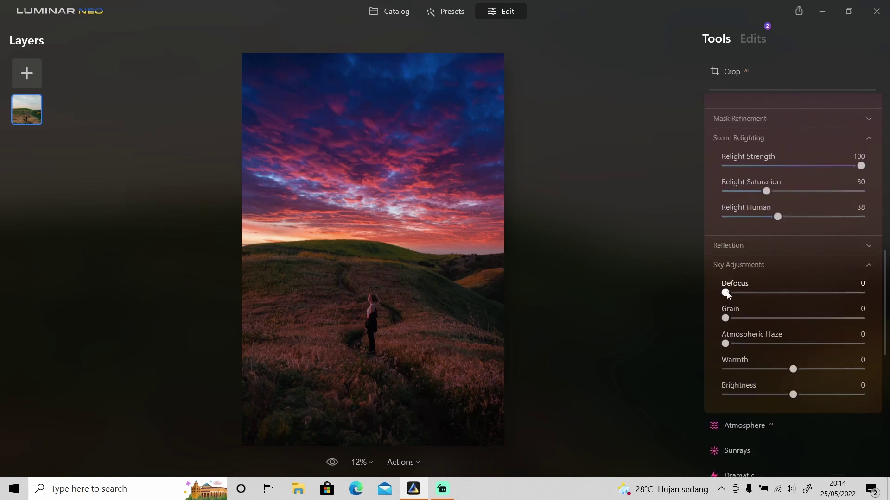
{"action": "mouse_move", "coordinate": [727, 294]}
{"action": "left_mouse_down"}
{"action": "mouse_move", "coordinate": [792, 300]}
{"action": "mouse_move", "coordinate": [710, 294]}
{"action": "left_mouse_up"}
{"action": "left_click_drag", "start_coordinate": [738, 344], "coordinate": [706, 341]}
{"action": "left_click_drag", "start_coordinate": [797, 369], "coordinate": [782, 398]}
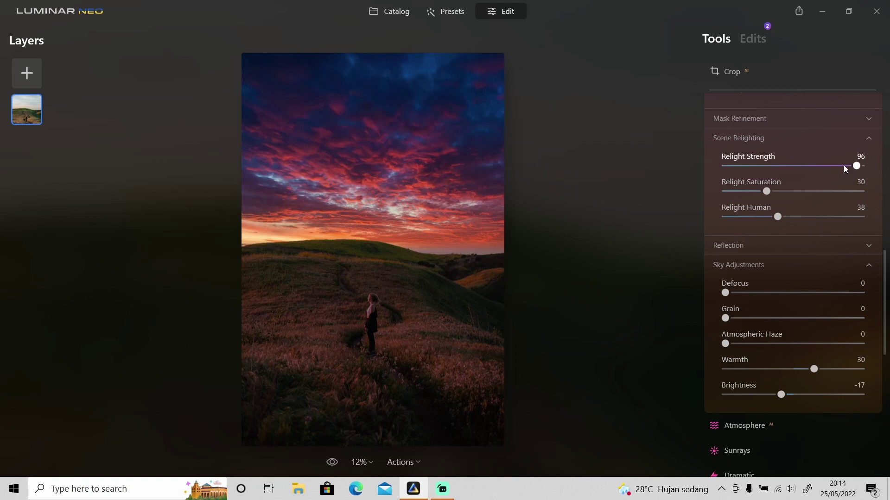
{"action": "left_click_drag", "start_coordinate": [843, 165], "coordinate": [833, 168]}
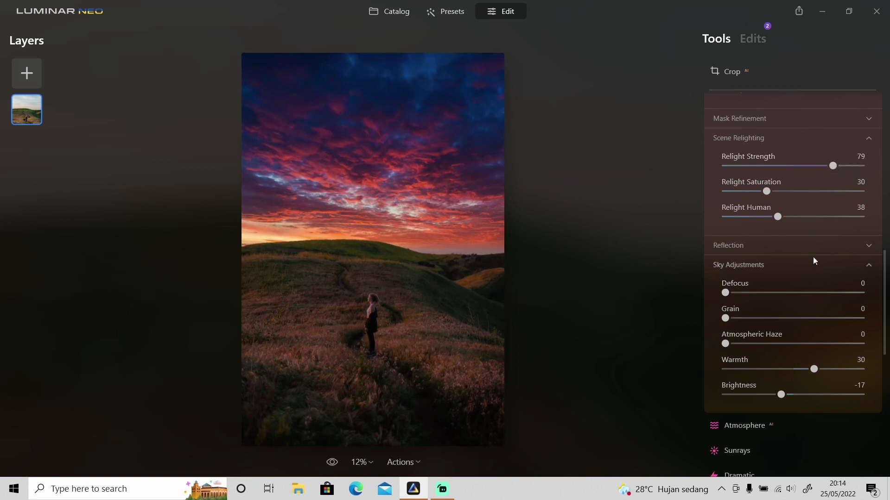
Toggle the Preview eye to compare before and after, then bring up the lake photo.
{"action": "left_click", "coordinate": [333, 463]}
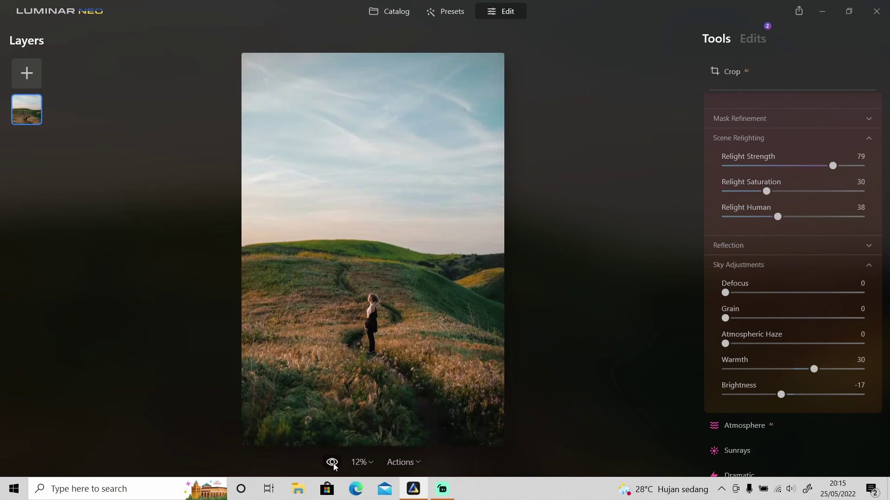
{"action": "left_click", "coordinate": [333, 463]}
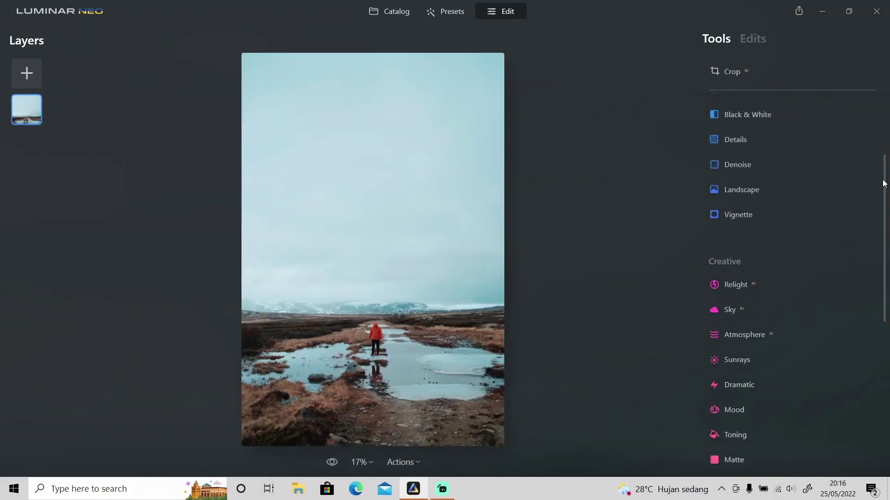
{"action": "left_click_drag", "start_coordinate": [884, 187], "coordinate": [884, 209]}
Open Sky AI's Sky Selection and choose the Soulful Panoramas category.
{"action": "left_click", "coordinate": [759, 248]}
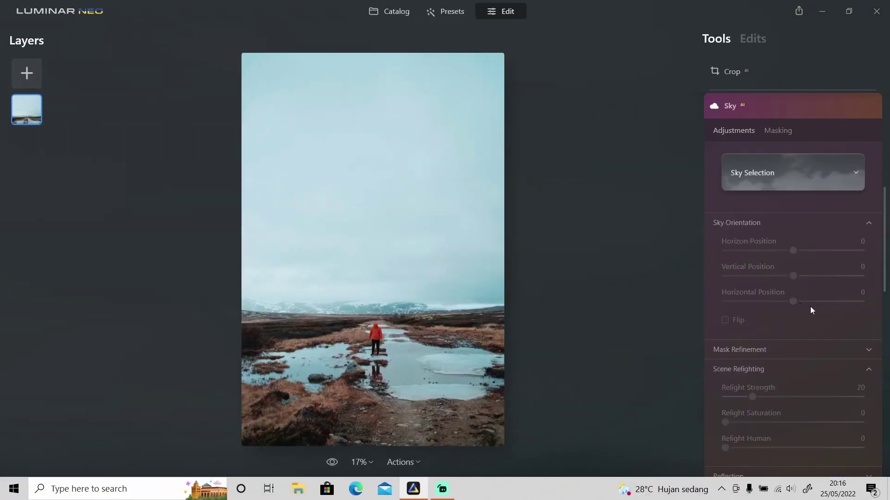
{"action": "left_click", "coordinate": [806, 175]}
{"action": "left_click", "coordinate": [791, 207]}
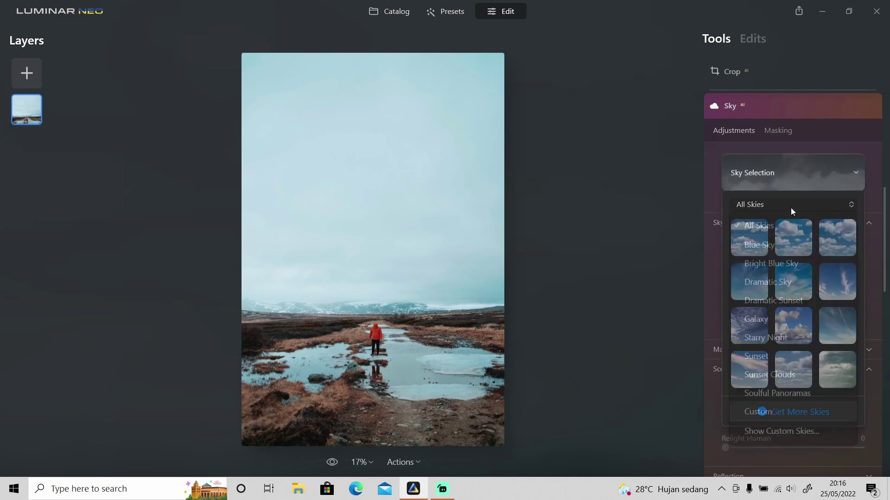
{"action": "left_click", "coordinate": [782, 394]}
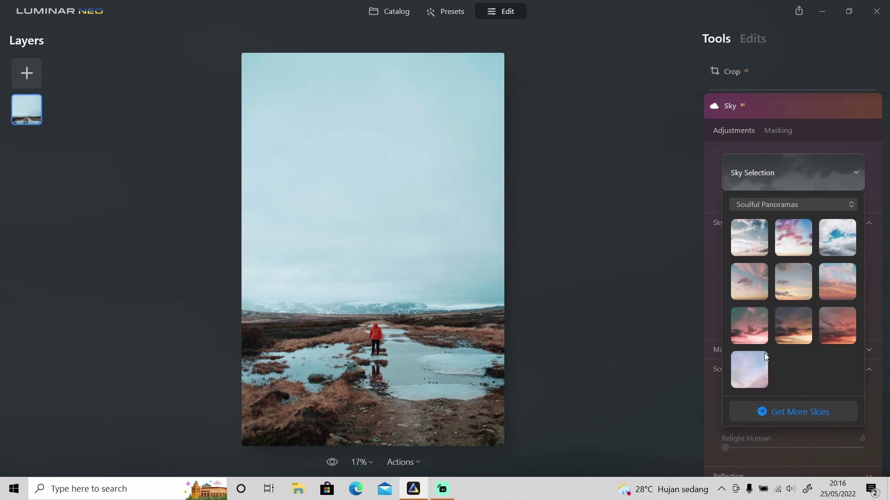
Try Sunset Egg, Sunset Anime and Dragon Tail, then settle on the Sunset Red sky.
{"action": "left_click", "coordinate": [832, 327]}
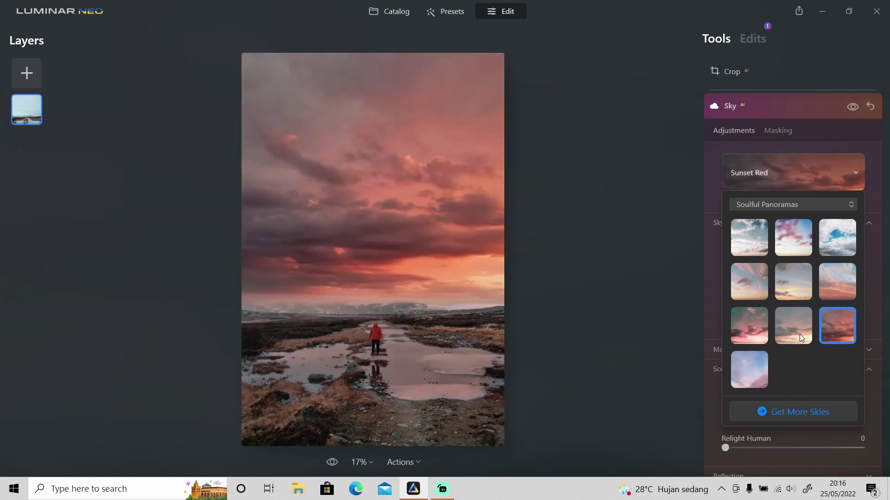
{"action": "left_click", "coordinate": [795, 336]}
{"action": "left_click", "coordinate": [758, 332]}
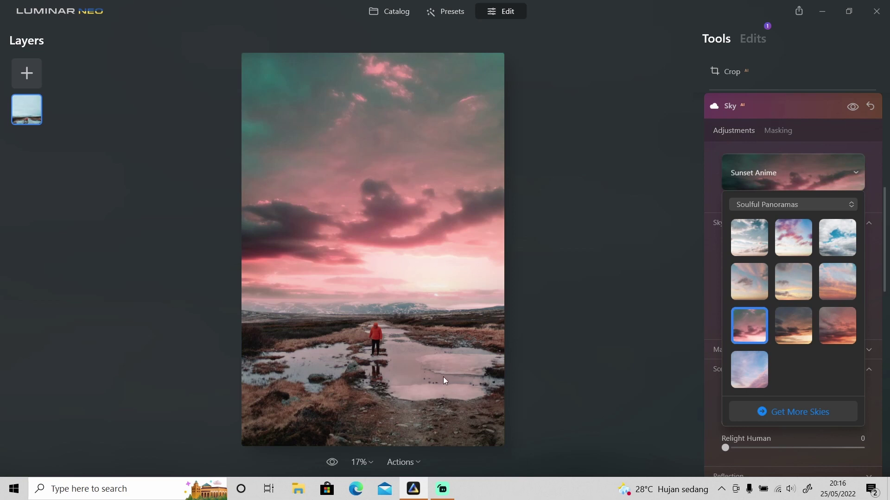
{"action": "left_click", "coordinate": [794, 332]}
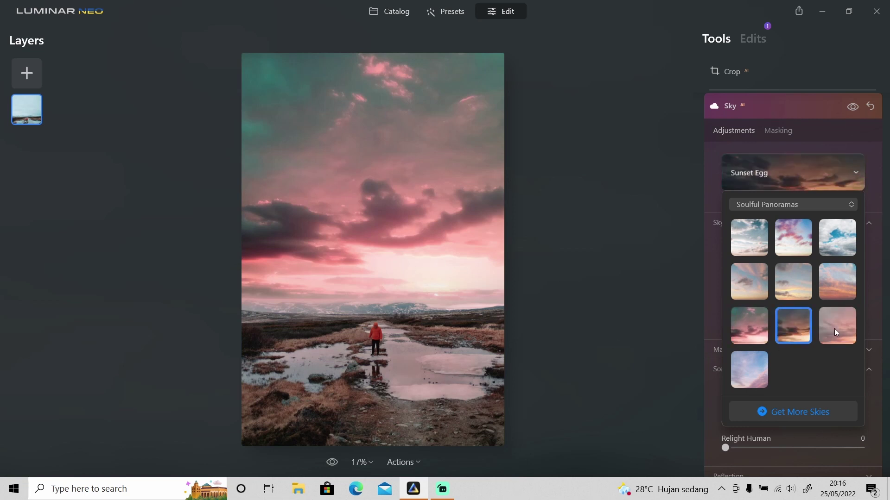
{"action": "left_click", "coordinate": [838, 325]}
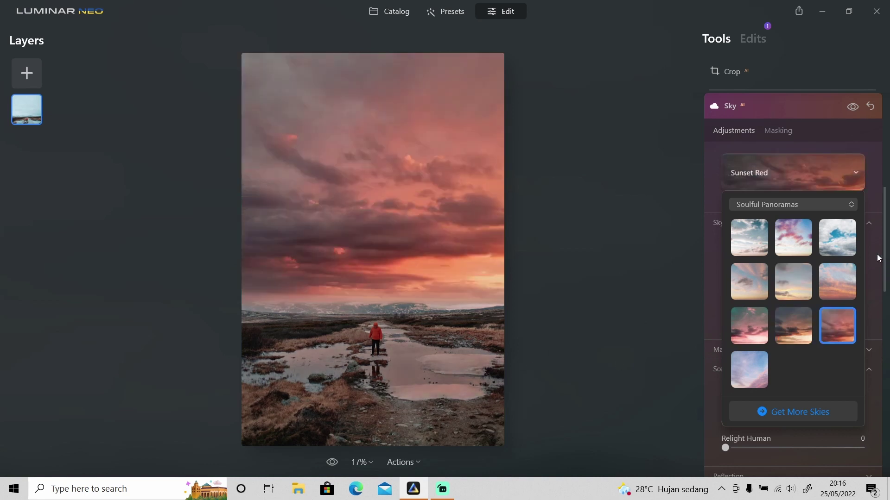
{"action": "left_click", "coordinate": [793, 237]}
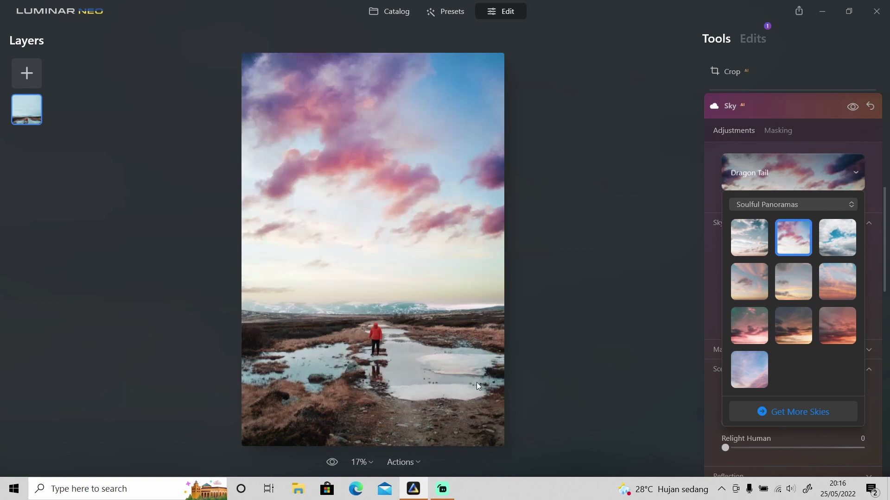
{"action": "left_click", "coordinate": [838, 323]}
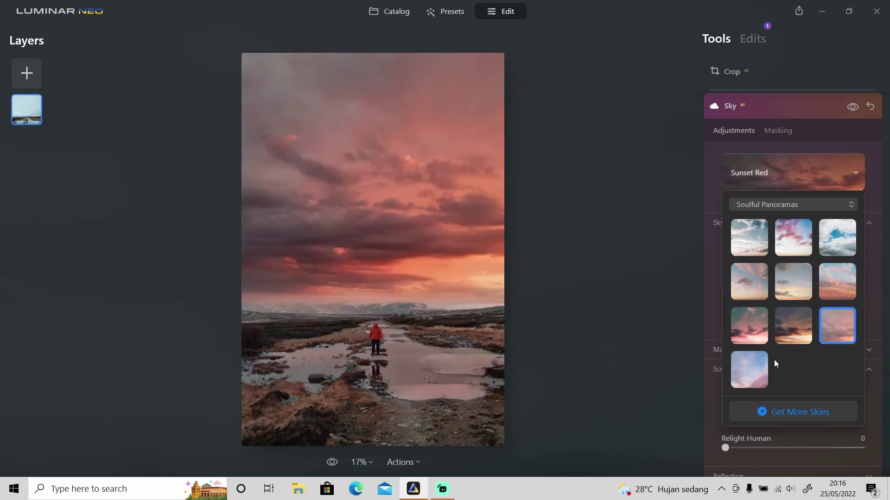
{"action": "left_click", "coordinate": [765, 364]}
{"action": "left_click", "coordinate": [841, 330]}
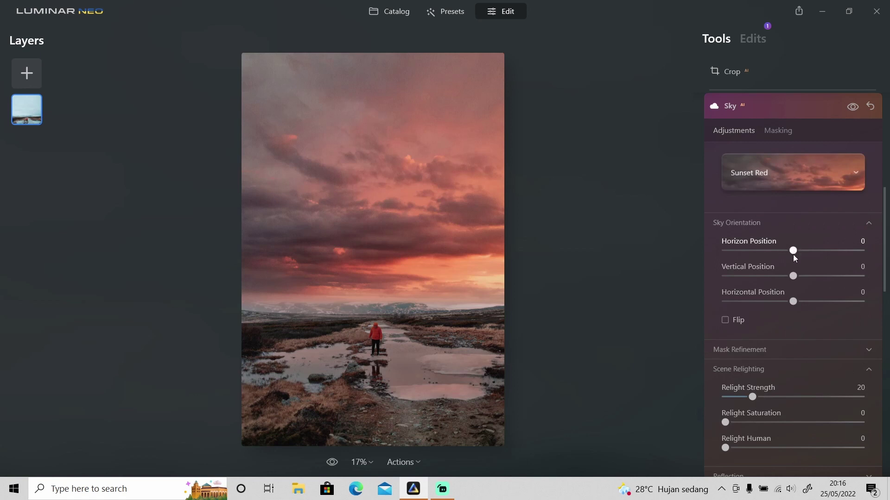
Set Reflection Amount 100 and Water Blur 11, with Vertical Position back at 0.
{"action": "mouse_move", "coordinate": [792, 276]}
{"action": "left_mouse_down"}
{"action": "mouse_move", "coordinate": [812, 276]}
{"action": "mouse_move", "coordinate": [779, 277]}
{"action": "mouse_move", "coordinate": [799, 278]}
{"action": "mouse_move", "coordinate": [791, 276]}
{"action": "left_mouse_up"}
{"action": "left_click_drag", "start_coordinate": [885, 256], "coordinate": [865, 294]}
{"action": "left_click", "coordinate": [847, 269]}
{"action": "left_click_drag", "start_coordinate": [747, 323], "coordinate": [742, 320]}
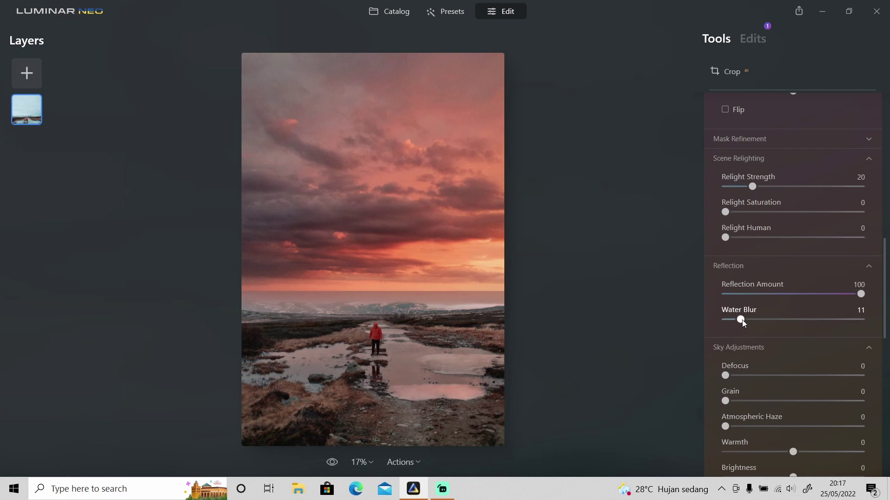
{"action": "left_click_drag", "start_coordinate": [883, 242], "coordinate": [884, 206]}
{"action": "left_click_drag", "start_coordinate": [798, 202], "coordinate": [778, 228]}
Set Horizontal Position -23, Relight Strength 54 and Brightness -11, then preview the original.
{"action": "left_click_drag", "start_coordinate": [752, 323], "coordinate": [799, 326]}
{"action": "left_click_drag", "start_coordinate": [725, 348], "coordinate": [785, 391]}
{"action": "scroll", "coordinate": [788, 278], "scroll_direction": "down", "scroll_amount": 5}
{"action": "mouse_move", "coordinate": [730, 334]}
{"action": "left_mouse_down"}
{"action": "mouse_move", "coordinate": [751, 341]}
{"action": "mouse_move", "coordinate": [747, 332]}
{"action": "left_mouse_up"}
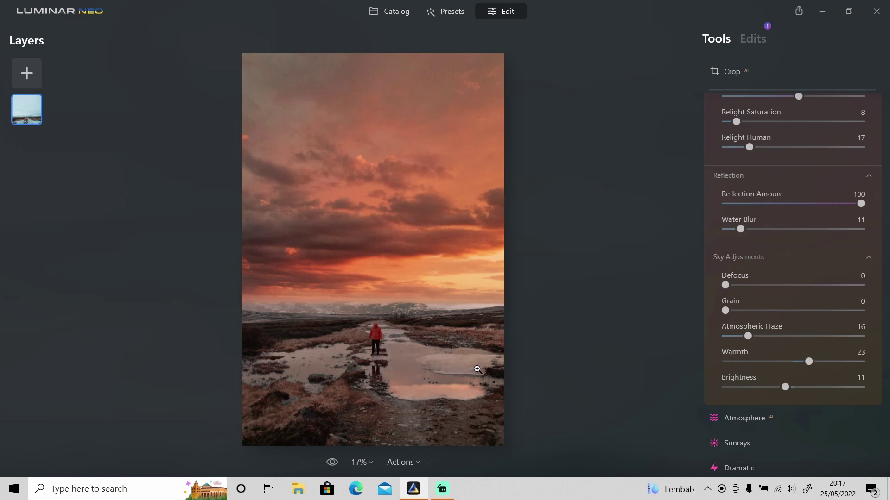
{"action": "left_click", "coordinate": [332, 463]}
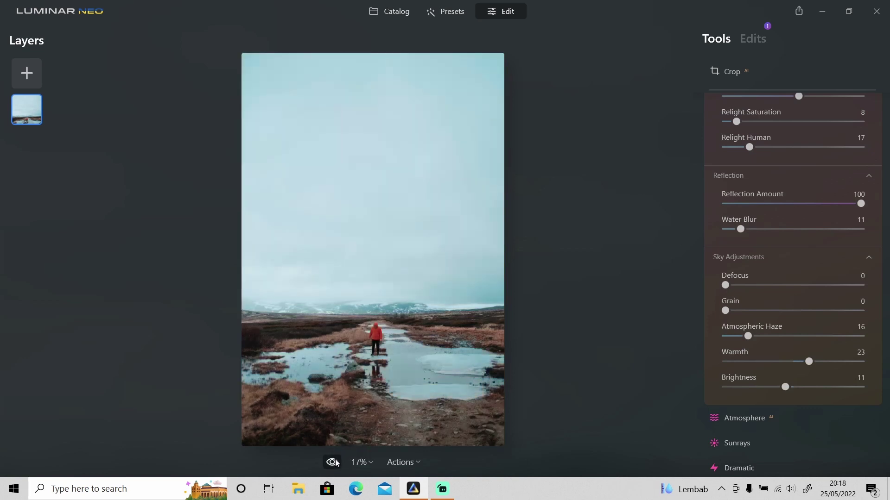
{"action": "left_click", "coordinate": [332, 462]}
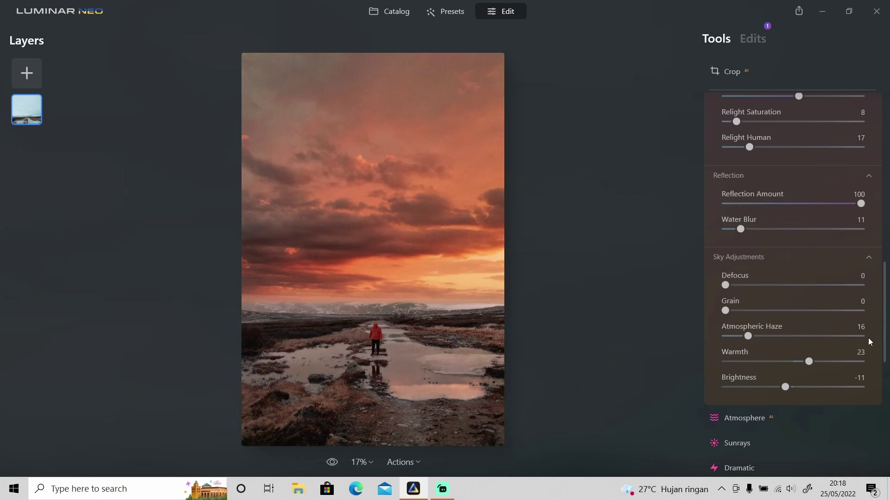
{"action": "left_click_drag", "start_coordinate": [885, 331], "coordinate": [827, 224]}
{"action": "left_click", "coordinate": [827, 224]}
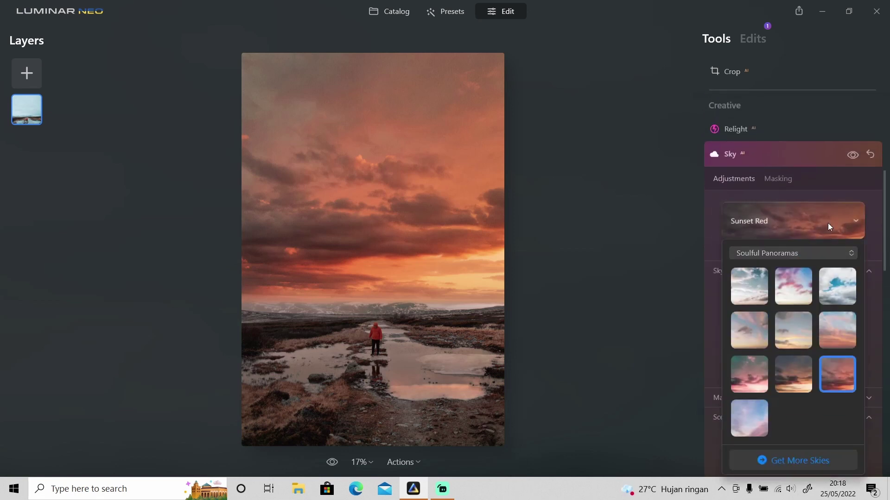
{"action": "left_click", "coordinate": [805, 253]}
{"action": "left_click", "coordinate": [765, 436]}
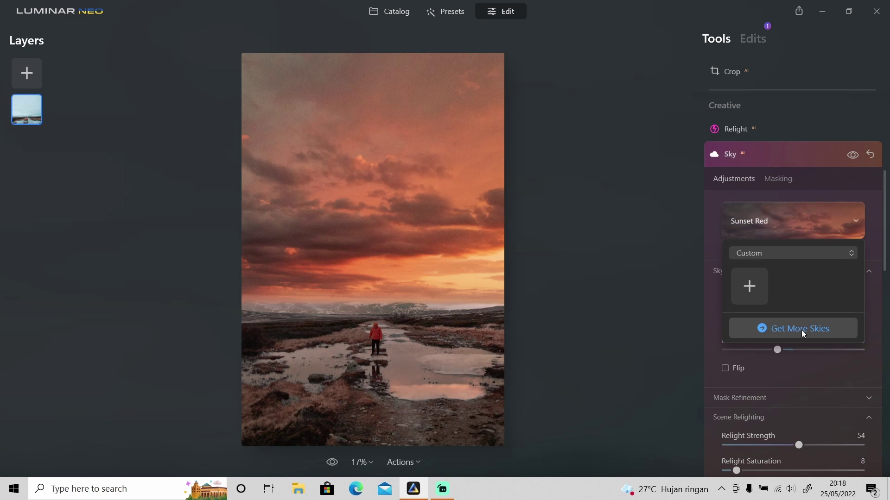
{"action": "left_click", "coordinate": [882, 267]}
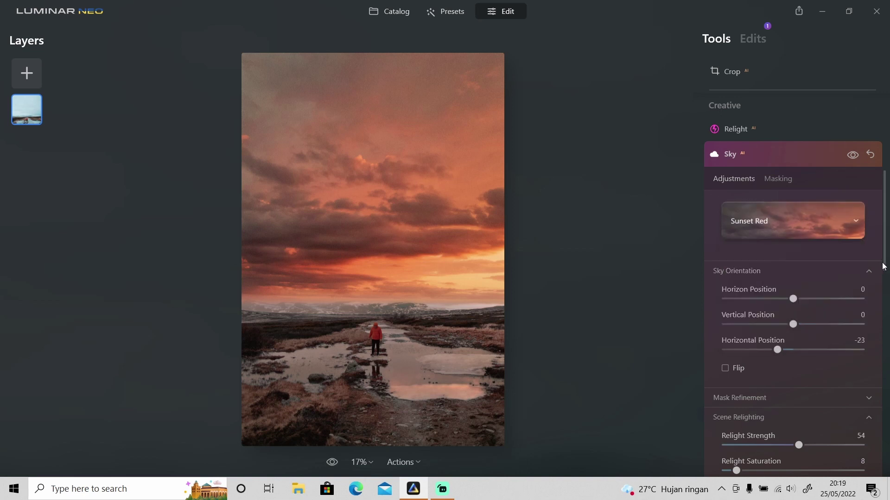